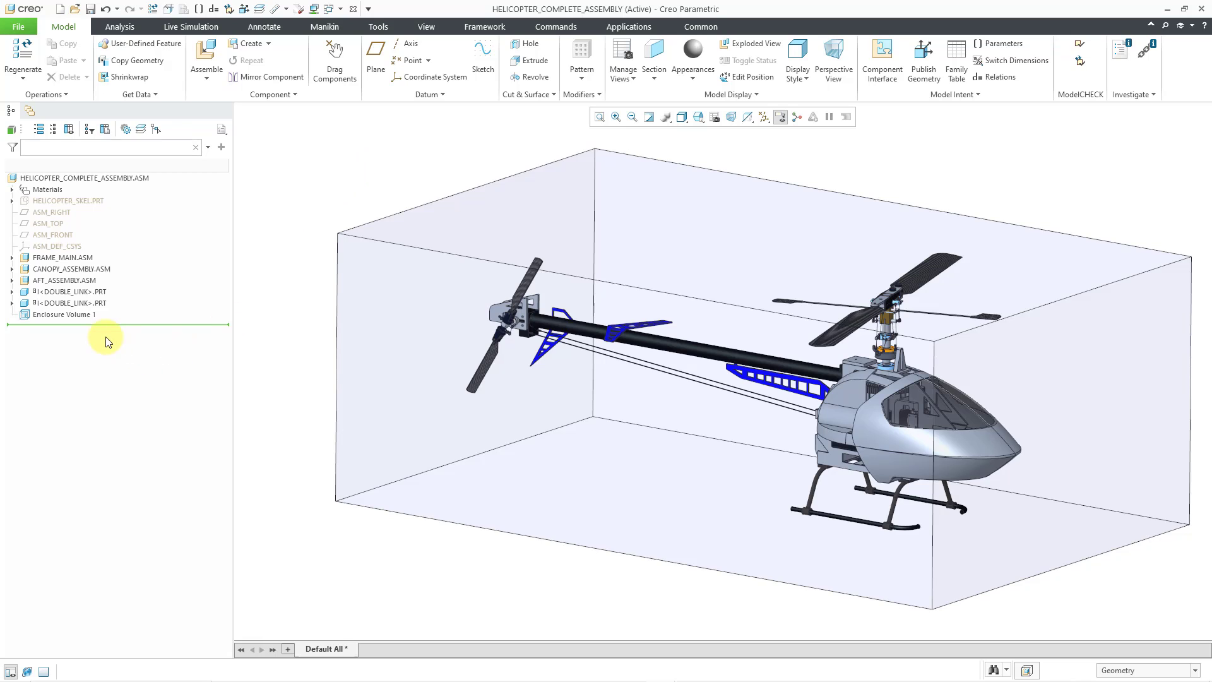
# Hide the Enclosure Volume 1 box and show the Cut & Surface > Surface feature options.
pyautogui.click(79, 317)
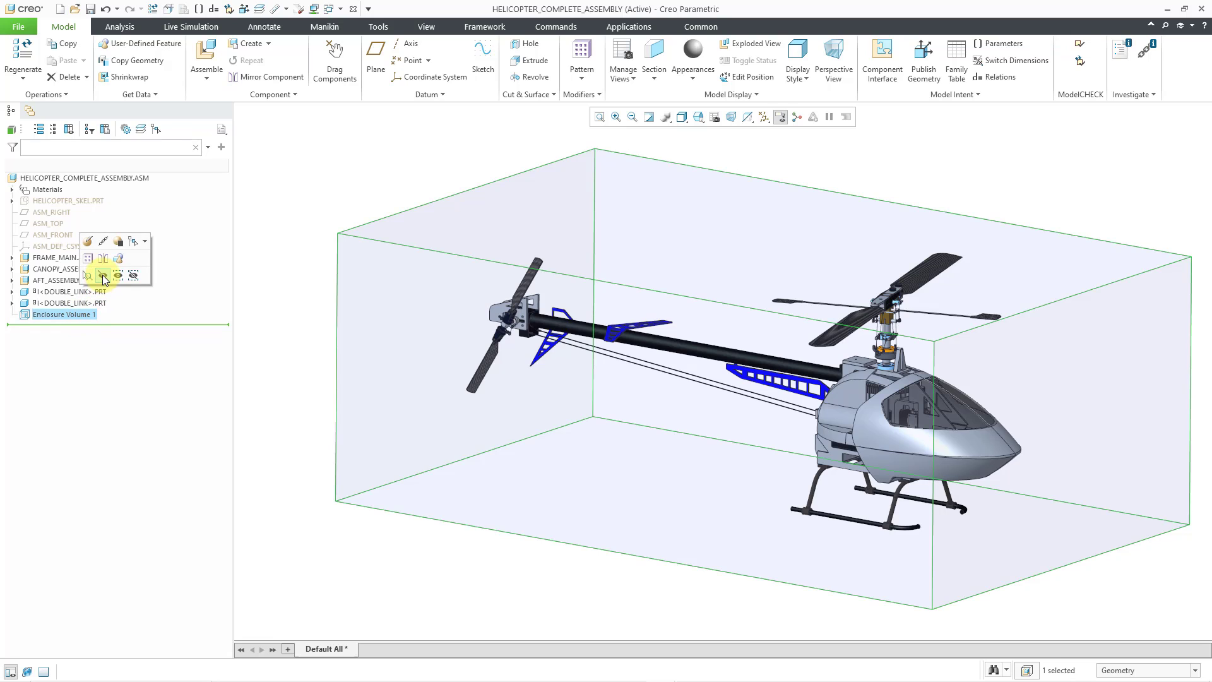
pyautogui.click(103, 276)
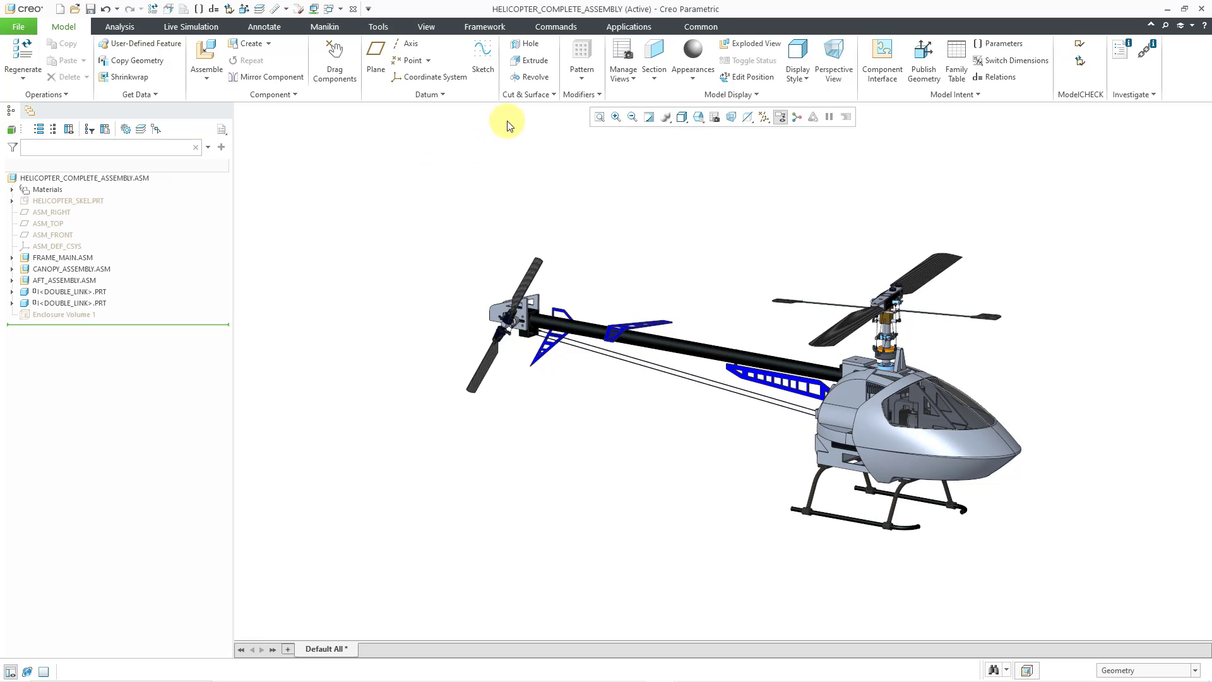
pyautogui.click(533, 96)
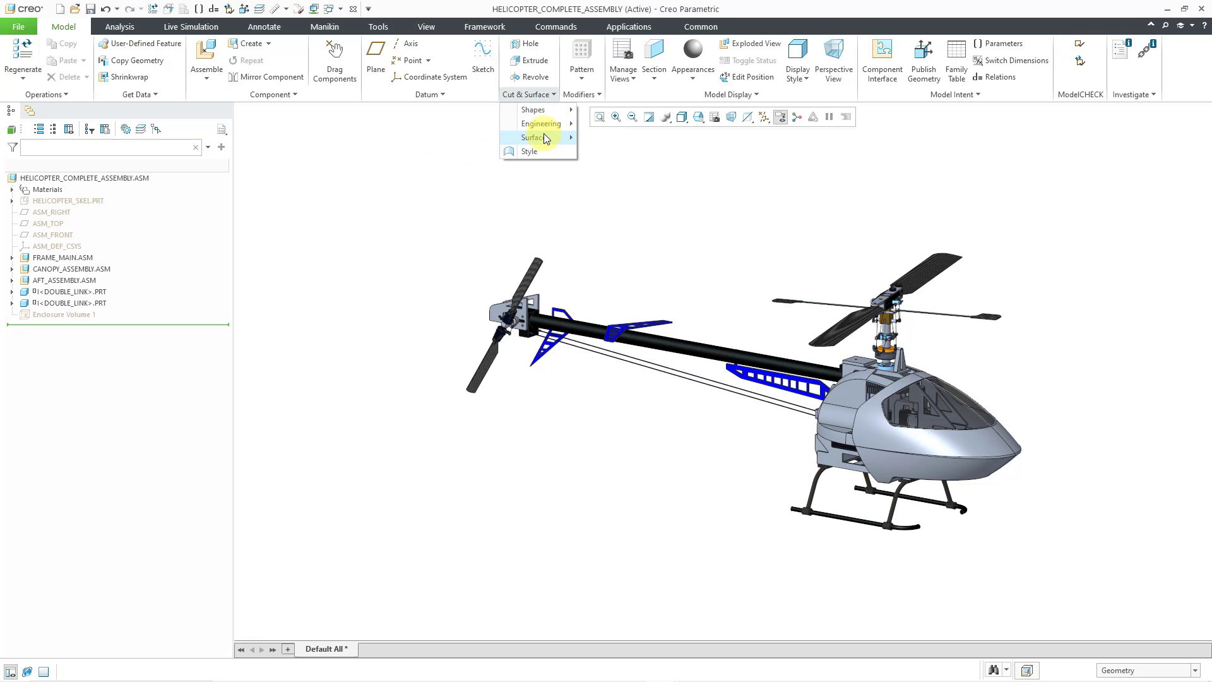
pyautogui.moveTo(545, 140)
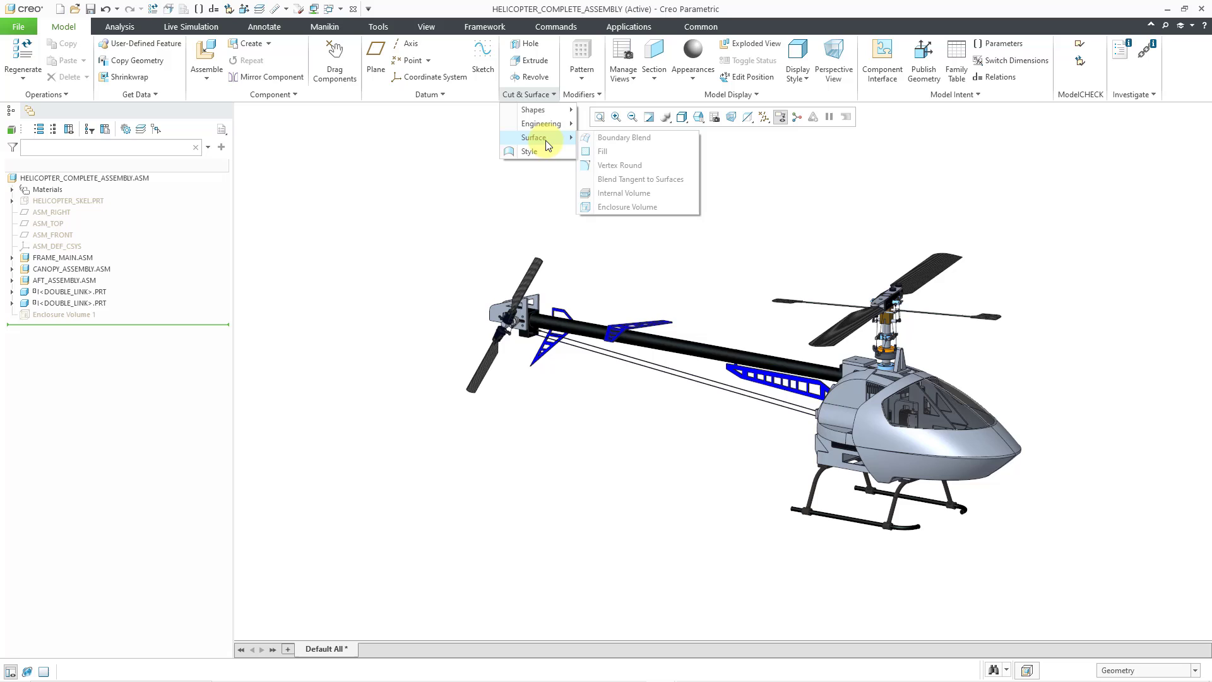
# Create an enclosure volume around the whole helicopter, aligned to ASM_DEF_CSYS with 0 offsets.
pyautogui.click(645, 207)
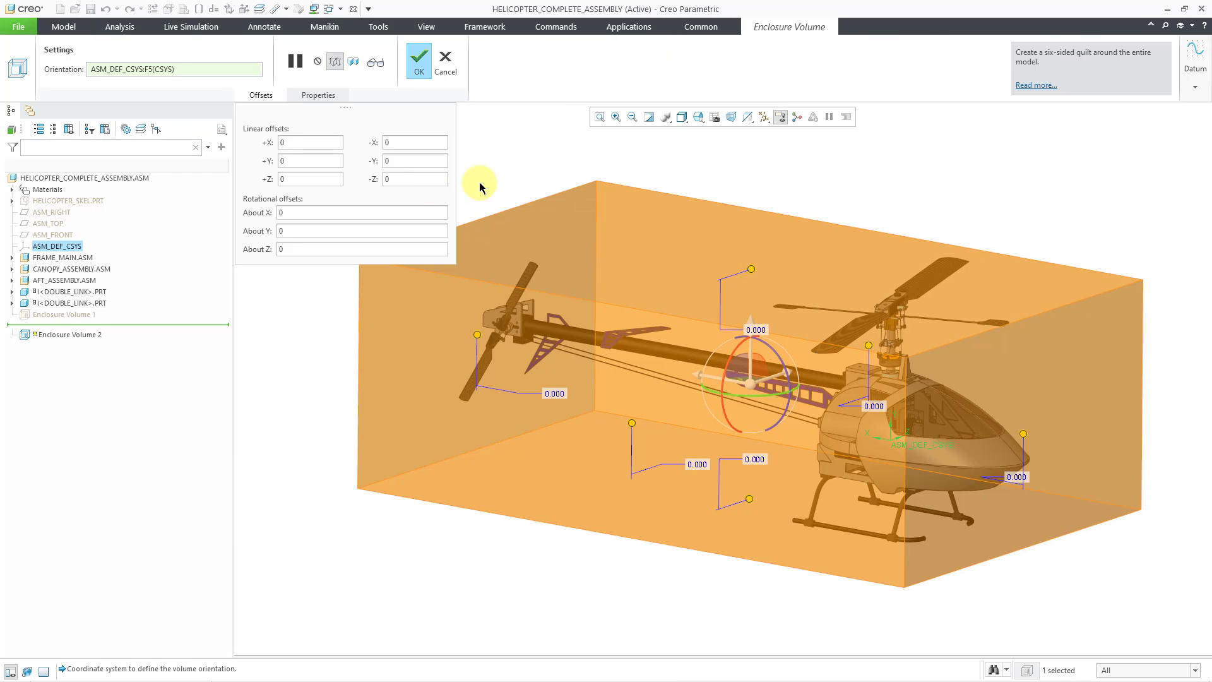
pyautogui.scroll(2, 712, 166)
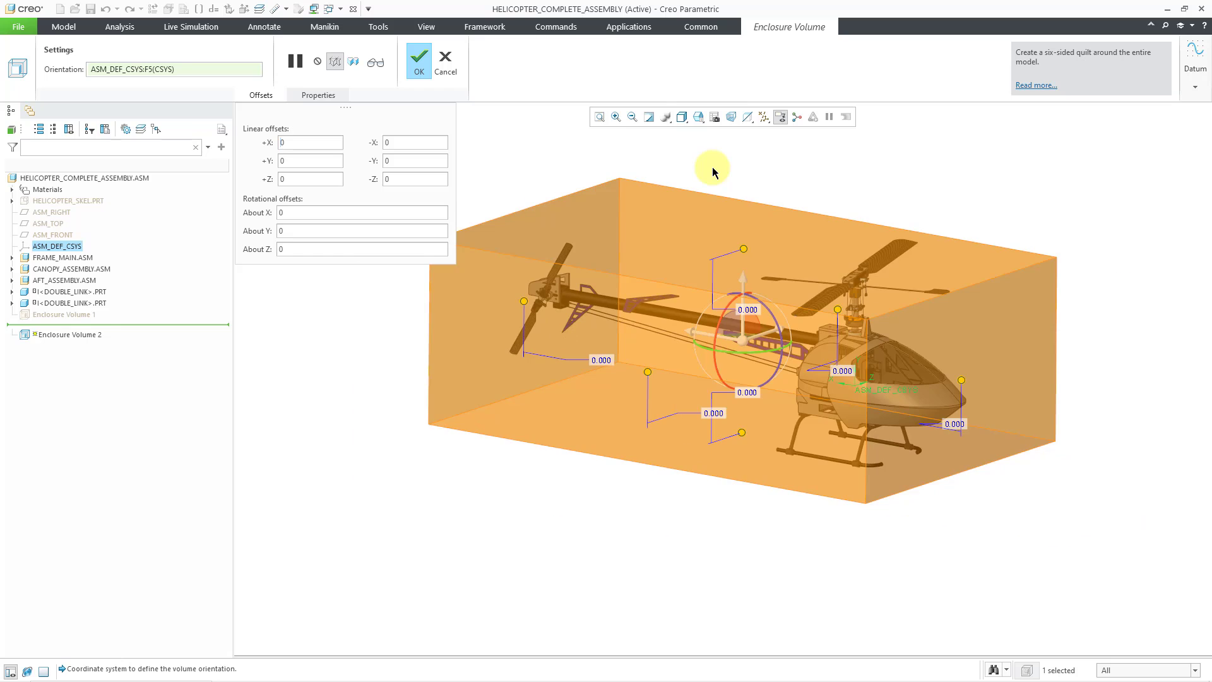
pyautogui.keyDown('shift'); pyautogui.moveTo(717, 184); pyautogui.dragTo(764, 222, button='middle'); pyautogui.keyUp('shift')
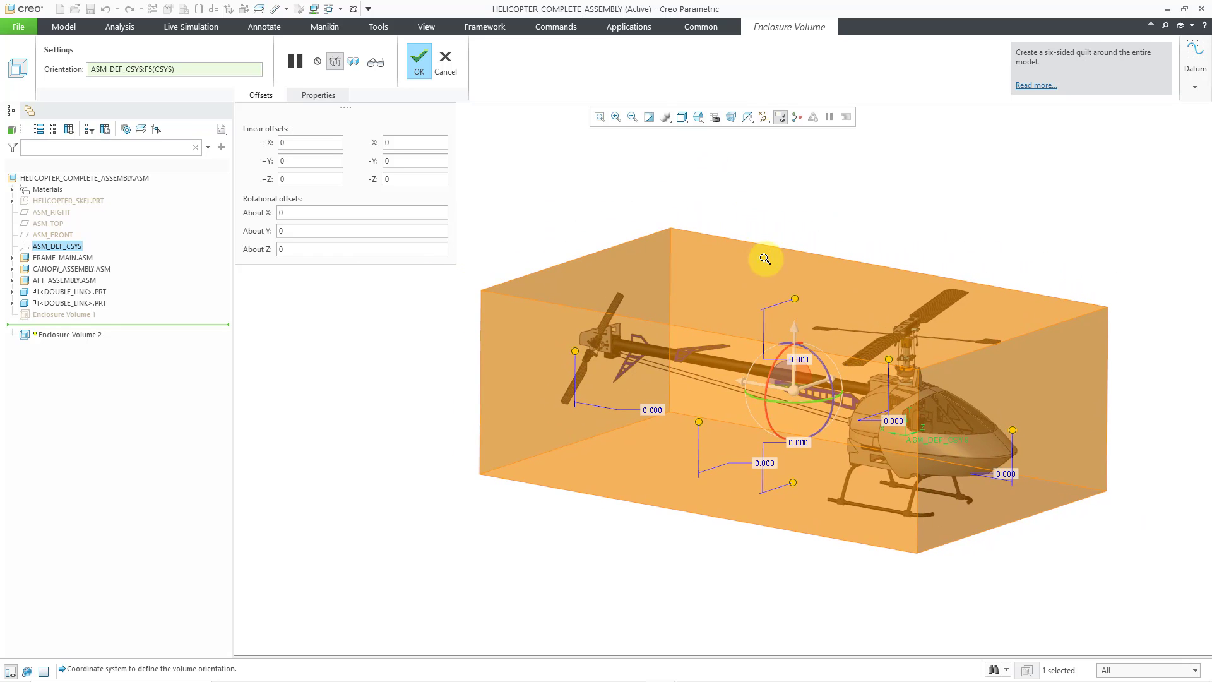
pyautogui.keyDown('ctrl'); pyautogui.moveTo(776, 314); pyautogui.dragTo(776, 321, button='middle'); pyautogui.keyUp('ctrl')
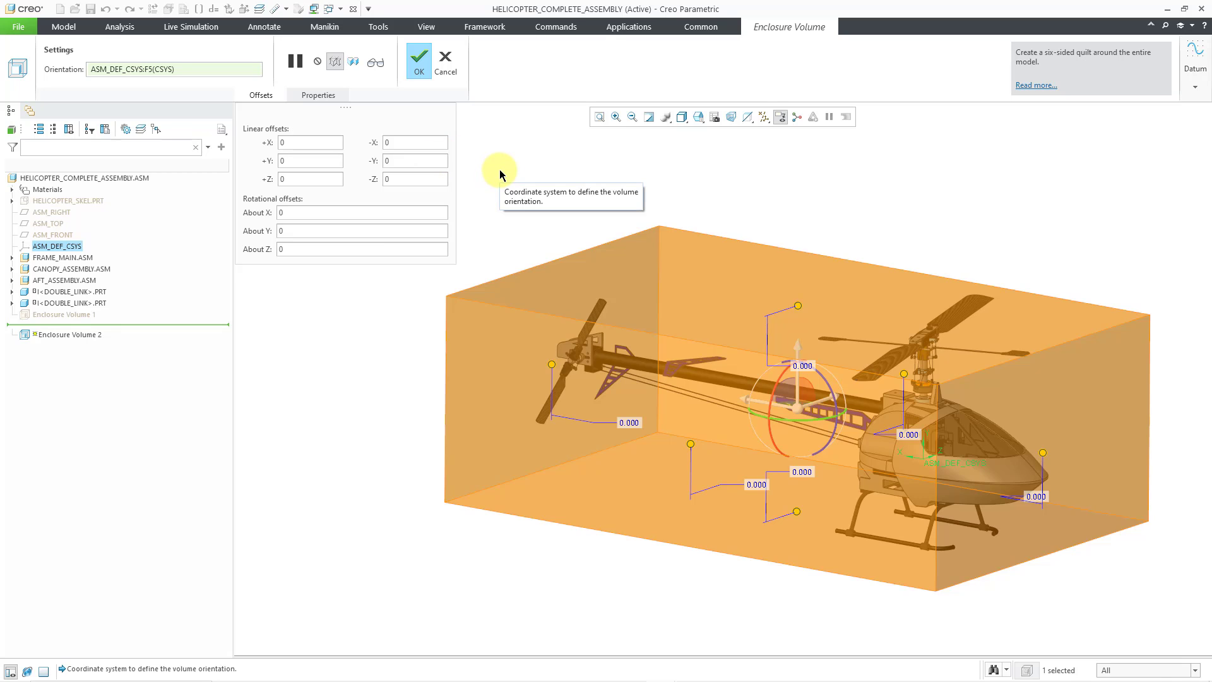
pyautogui.click(420, 71)
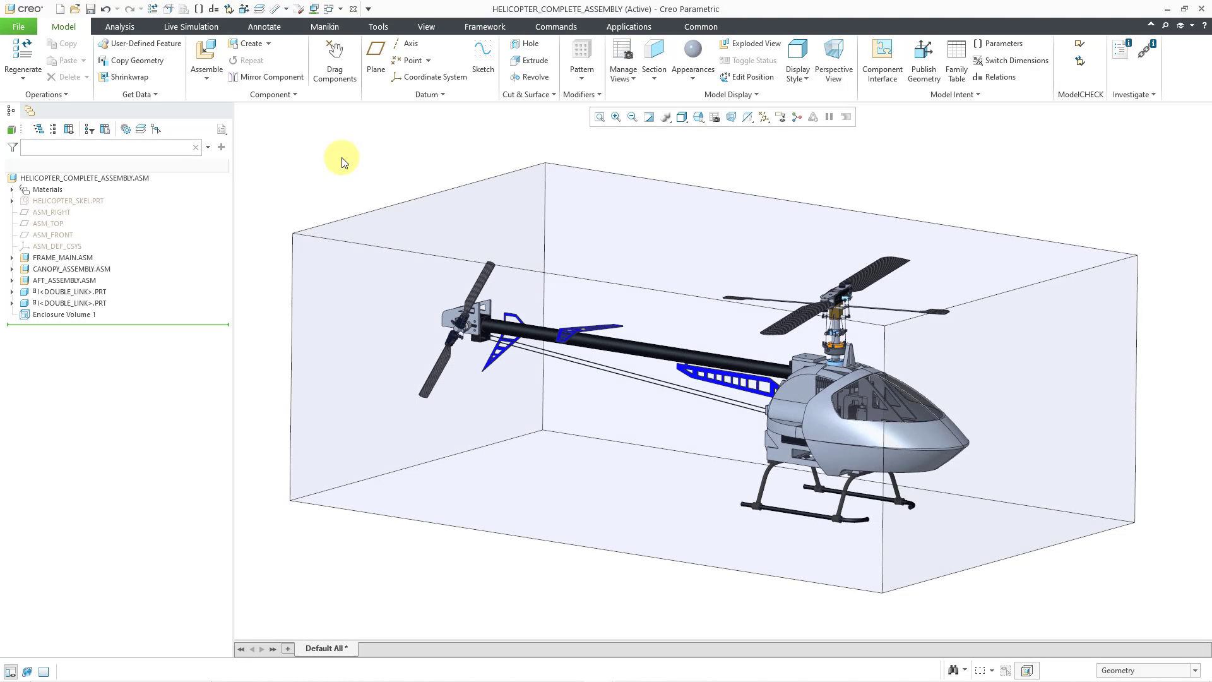
# Hide Enclosure Volume 1 again and show the Cut & Surface > Surface options.
pyautogui.click(74, 316)
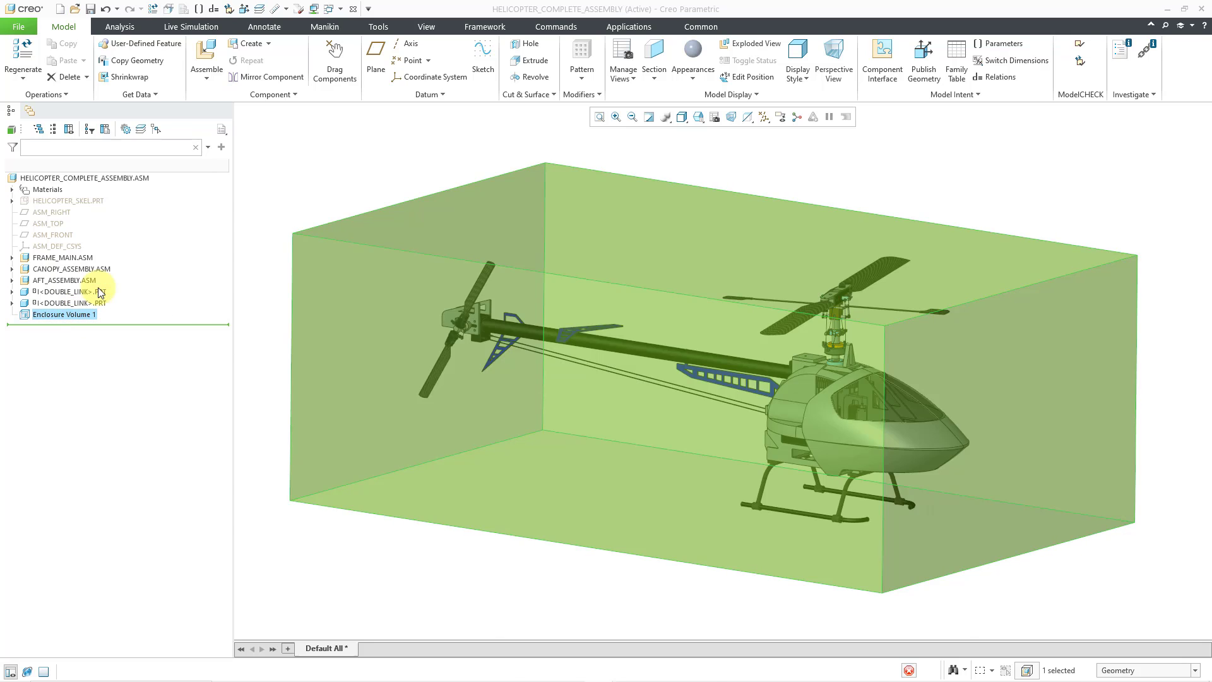
pyautogui.click(99, 292)
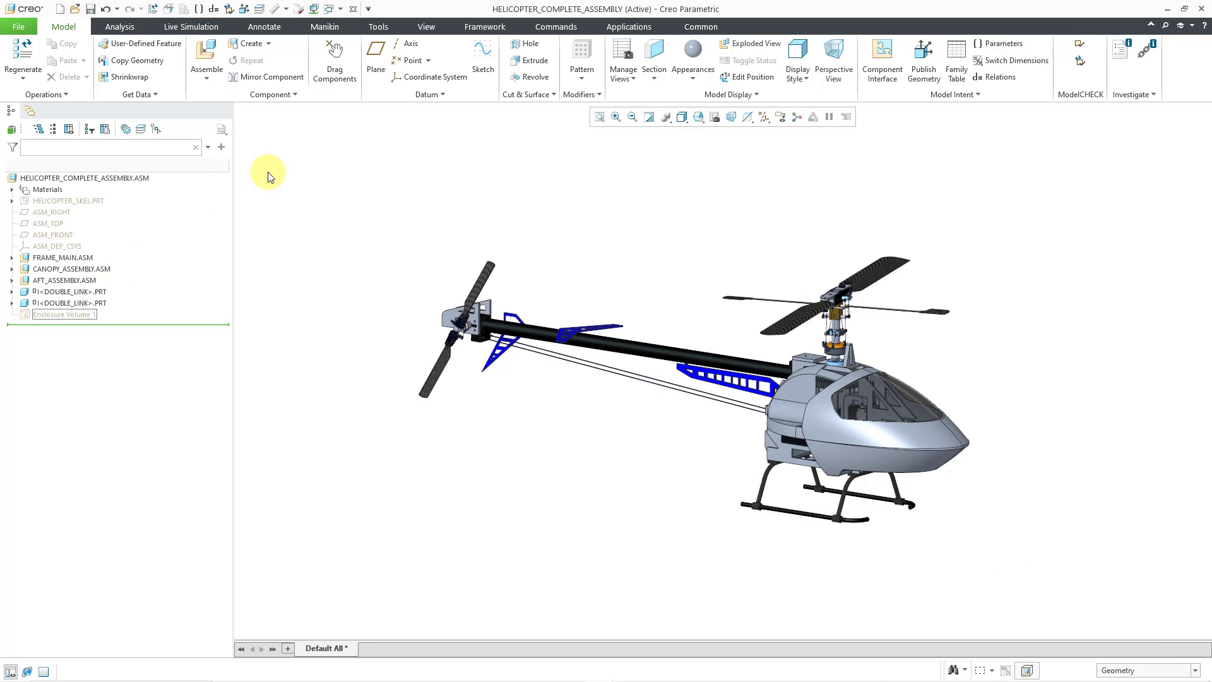
pyautogui.click(531, 95)
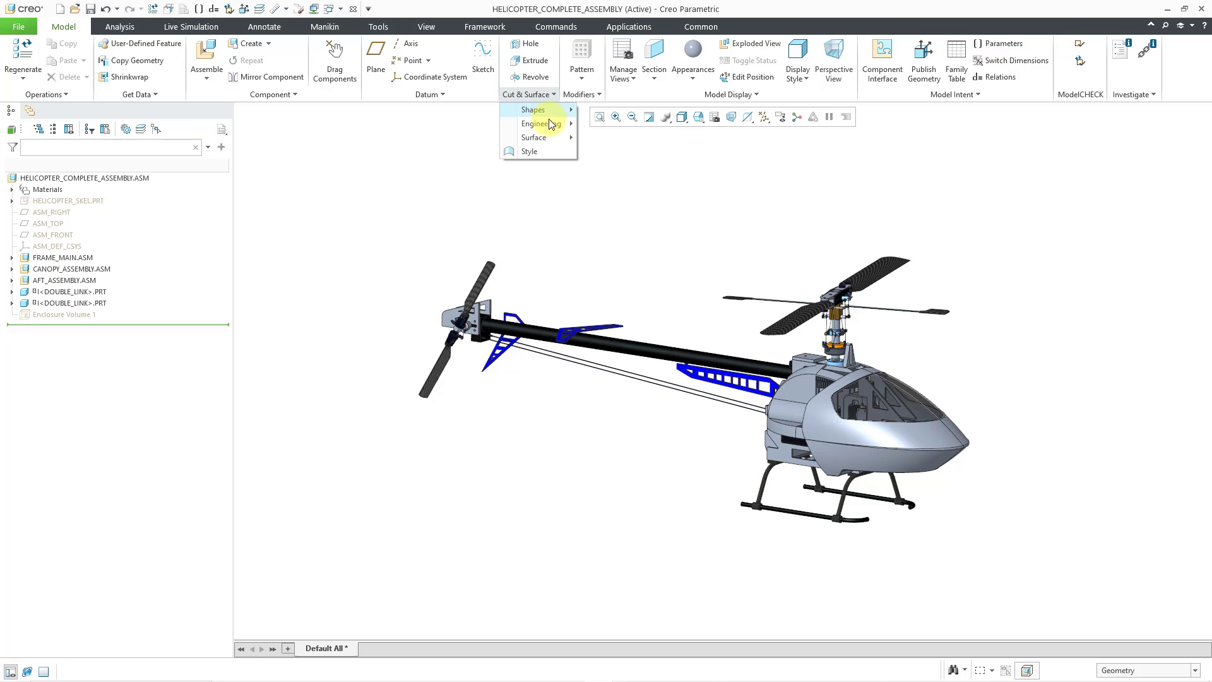
# Start Enclosure Volume 2 around the helicopter, keeping a uniform 0.000 offset after trying Non-uniform.
pyautogui.moveTo(548, 137)
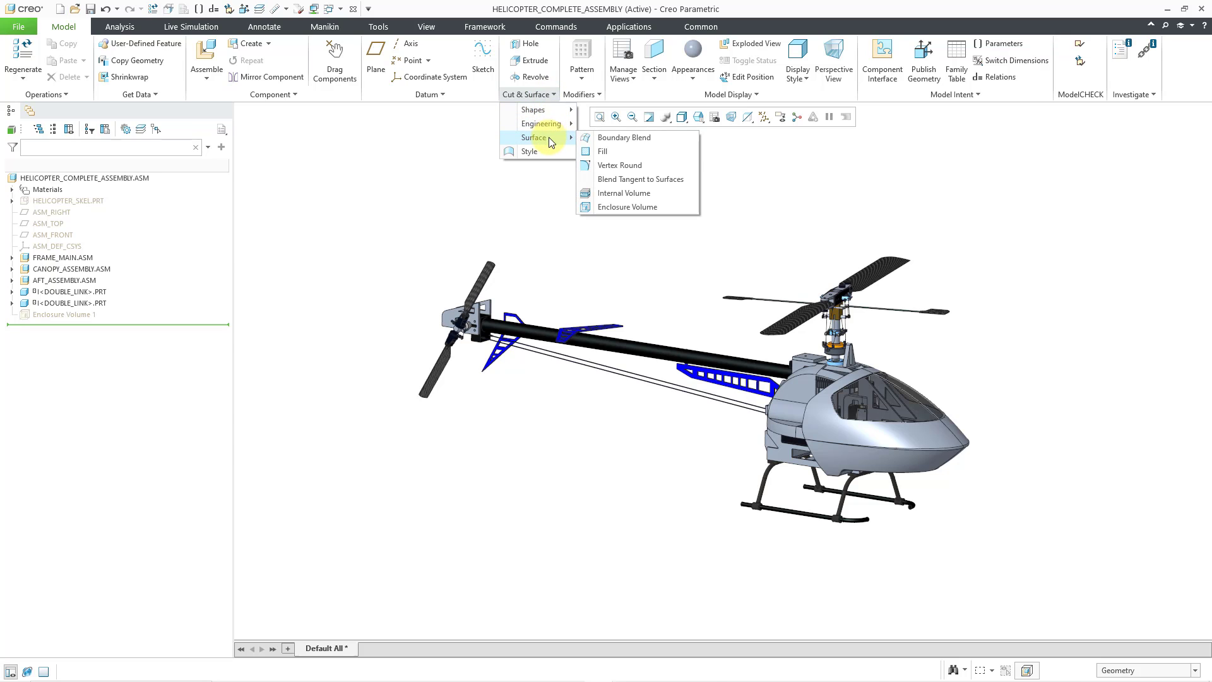
pyautogui.click(657, 207)
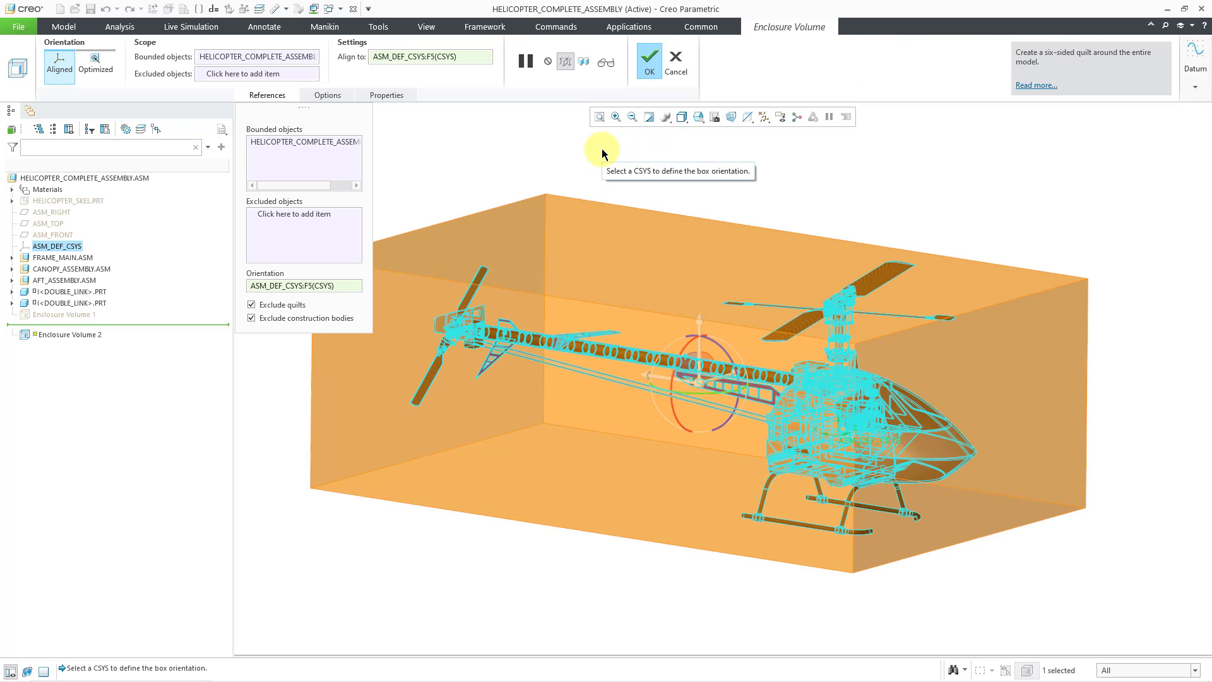
pyautogui.keyDown('shift'); pyautogui.moveTo(616, 166); pyautogui.dragTo(671, 176, button='middle'); pyautogui.keyUp('shift')
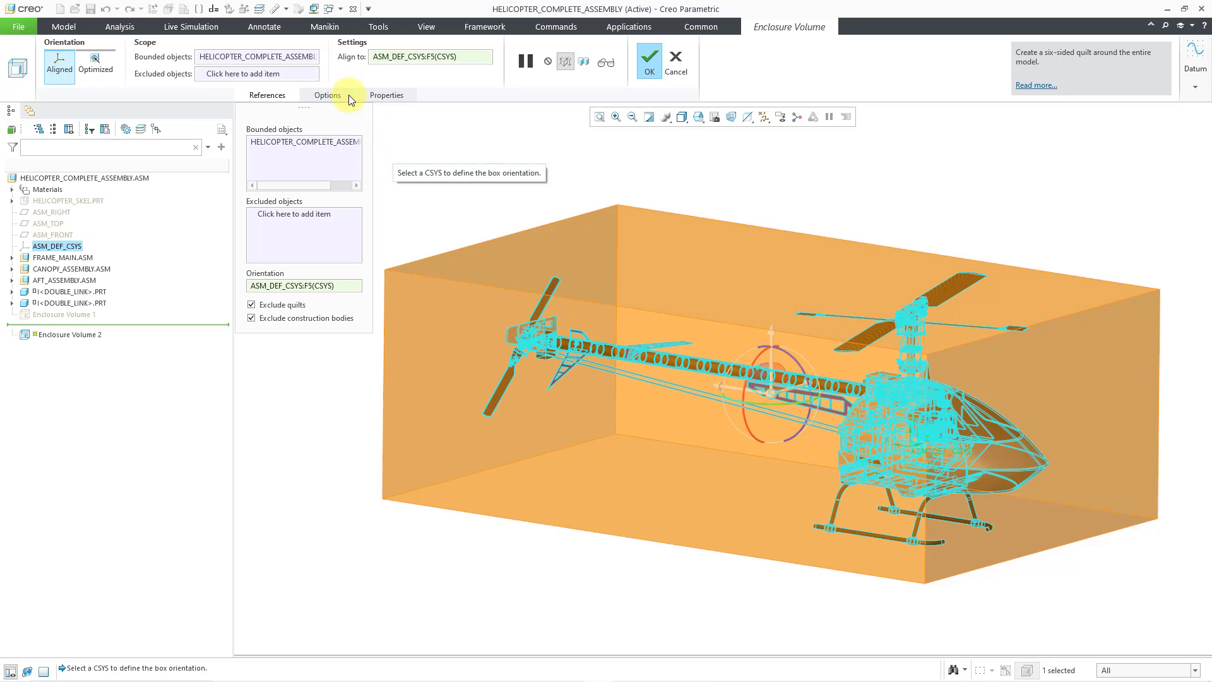
pyautogui.click(330, 95)
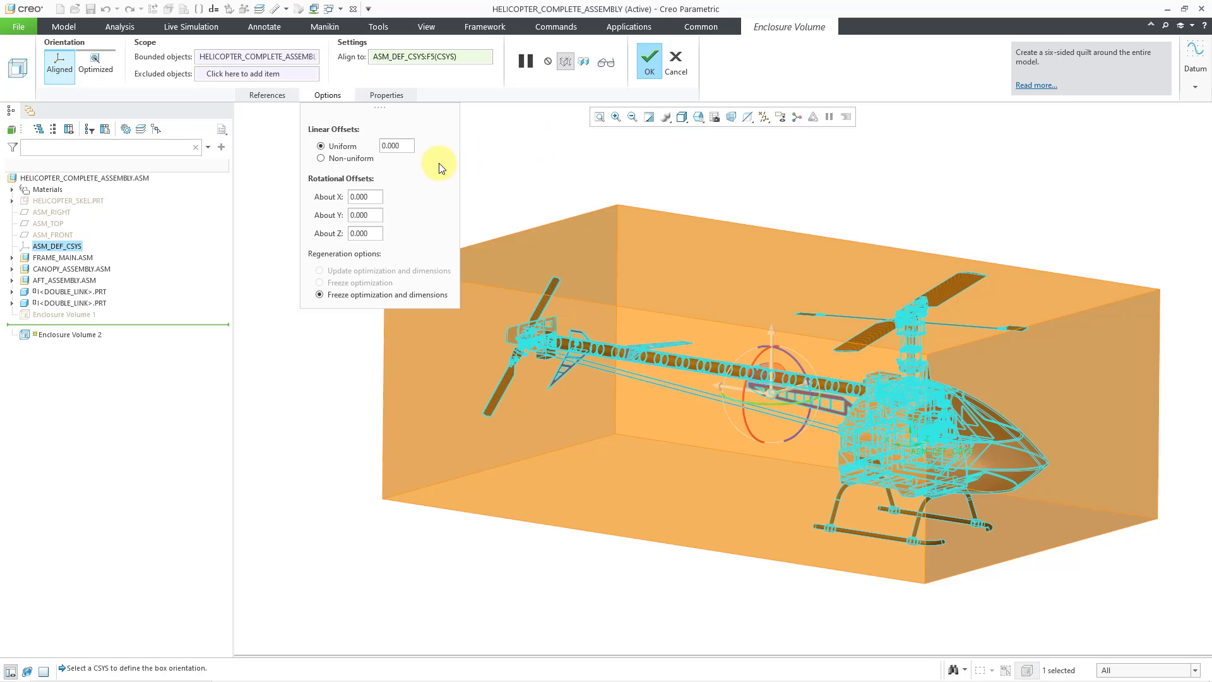
pyautogui.click(324, 162)
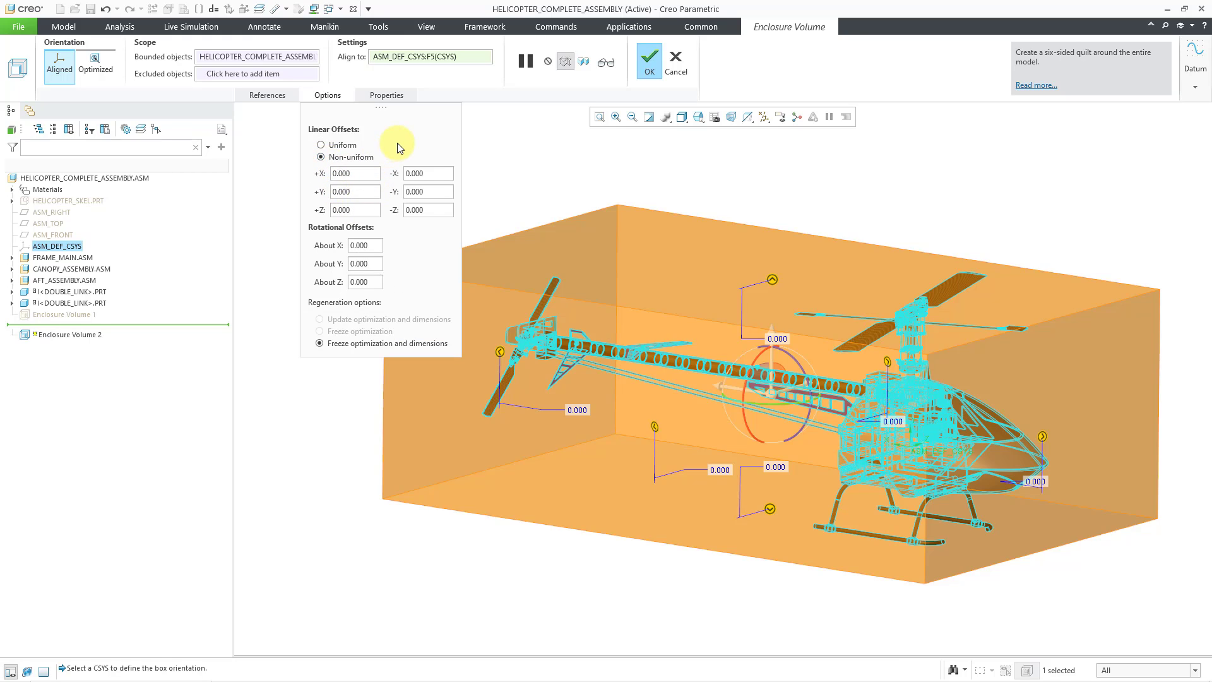
pyautogui.click(322, 146)
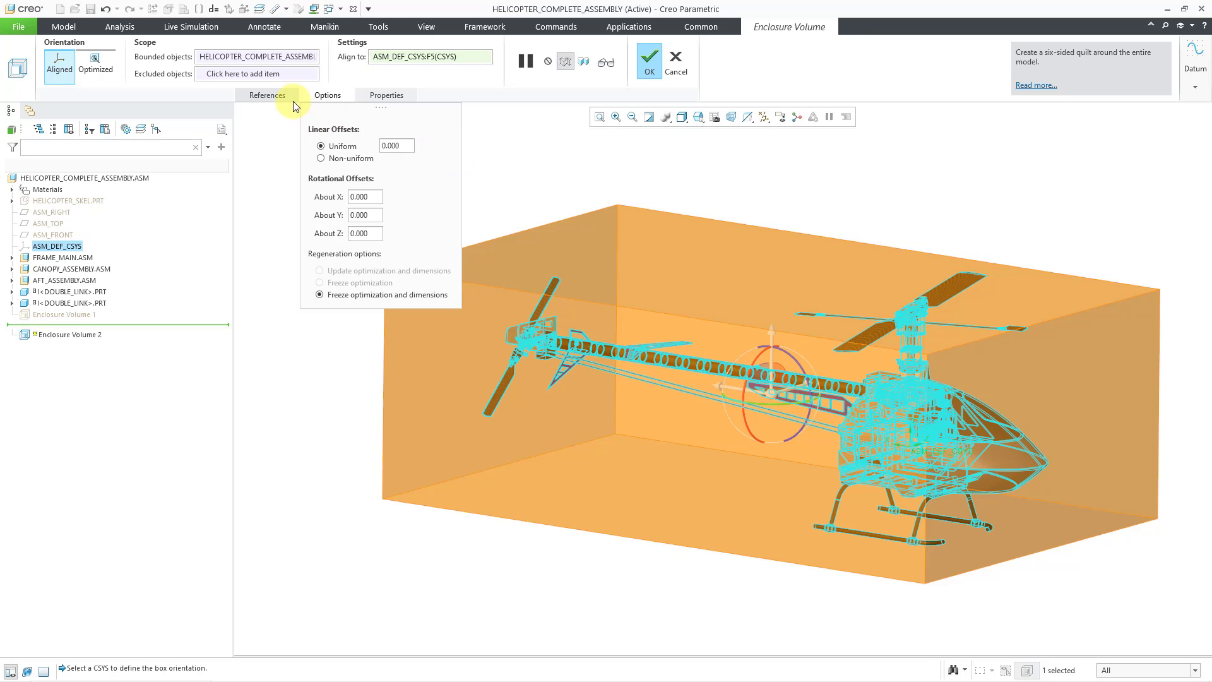
# Switch the box to Optimized orientation and show its References panel.
pyautogui.click(96, 81)
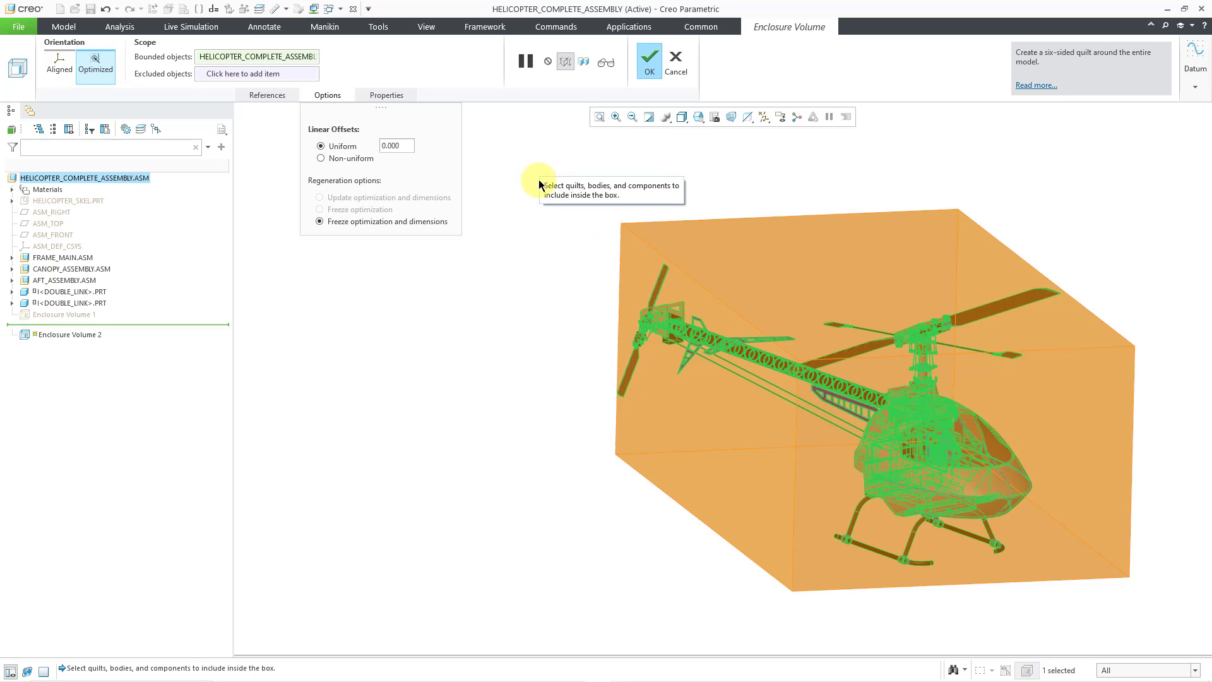
pyautogui.moveTo(593, 358)
pyautogui.keyDown('ctrl'); pyautogui.mouseDown(button='middle')
pyautogui.moveTo(591, 435)
pyautogui.moveTo(470, 397)
pyautogui.mouseUp(button='middle'); pyautogui.keyUp('ctrl')
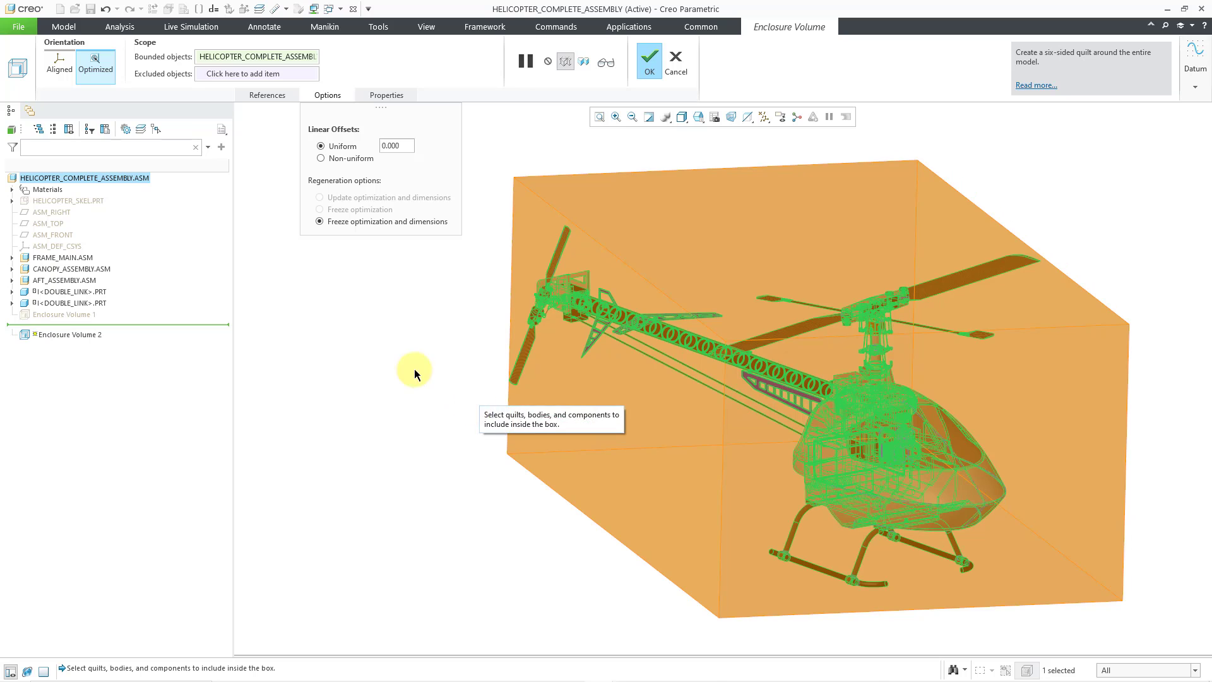
pyautogui.click(268, 96)
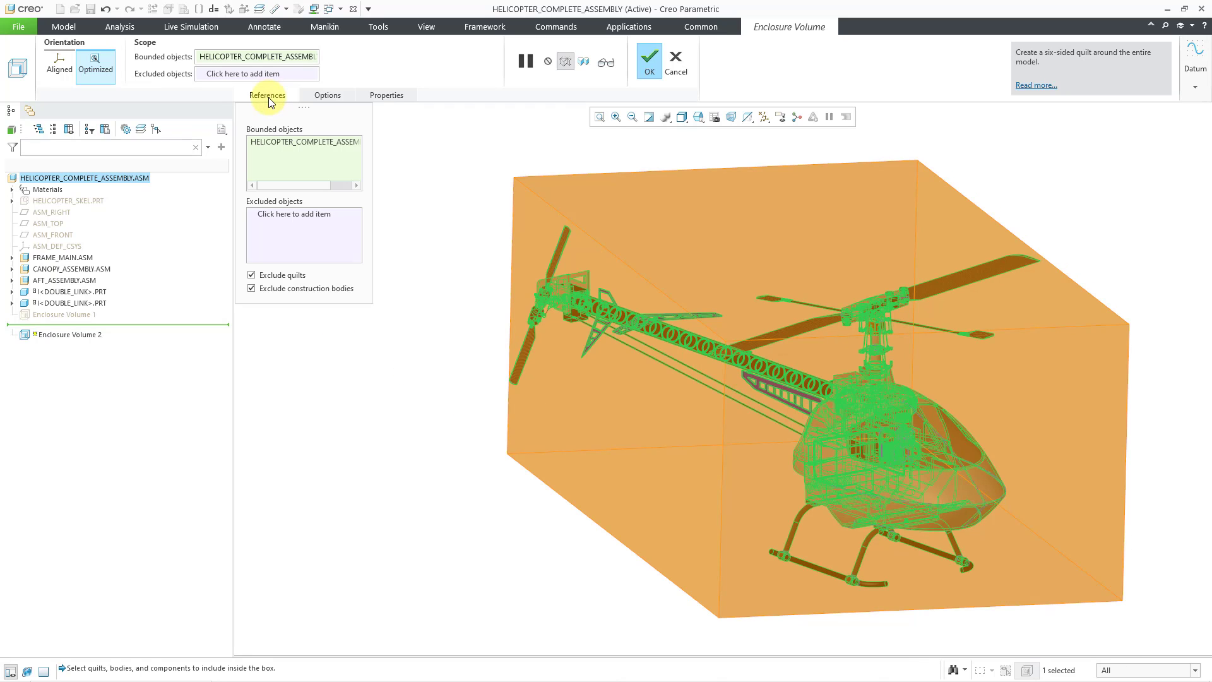
# Exclude both MAIN_BLADE_GRIP.ASM subassemblies under CENTER_HUB.ASM from the optimized enclosure box.
pyautogui.click(317, 217)
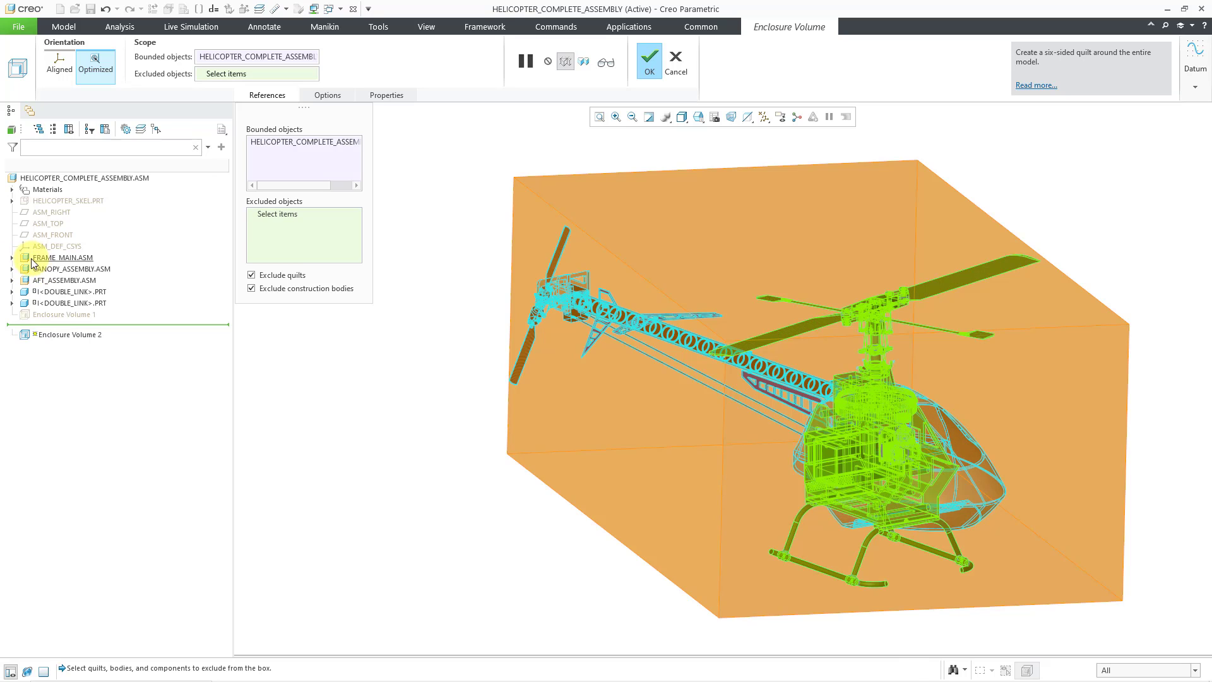
pyautogui.click(13, 258)
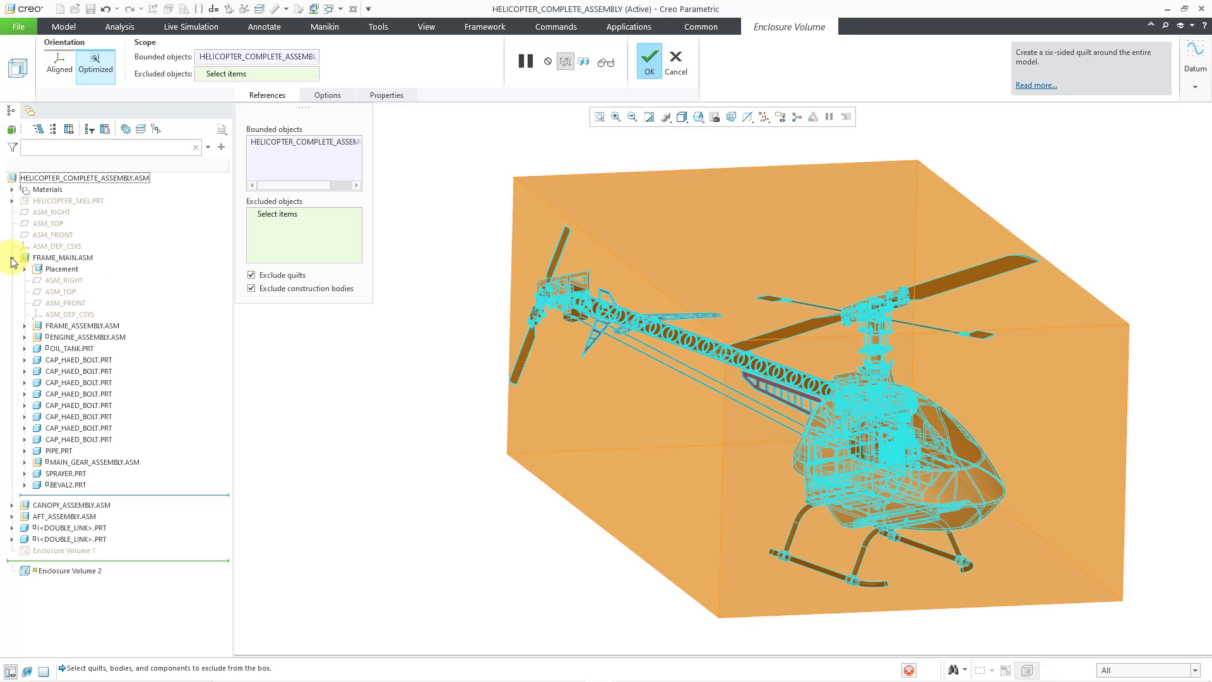
pyautogui.click(25, 462)
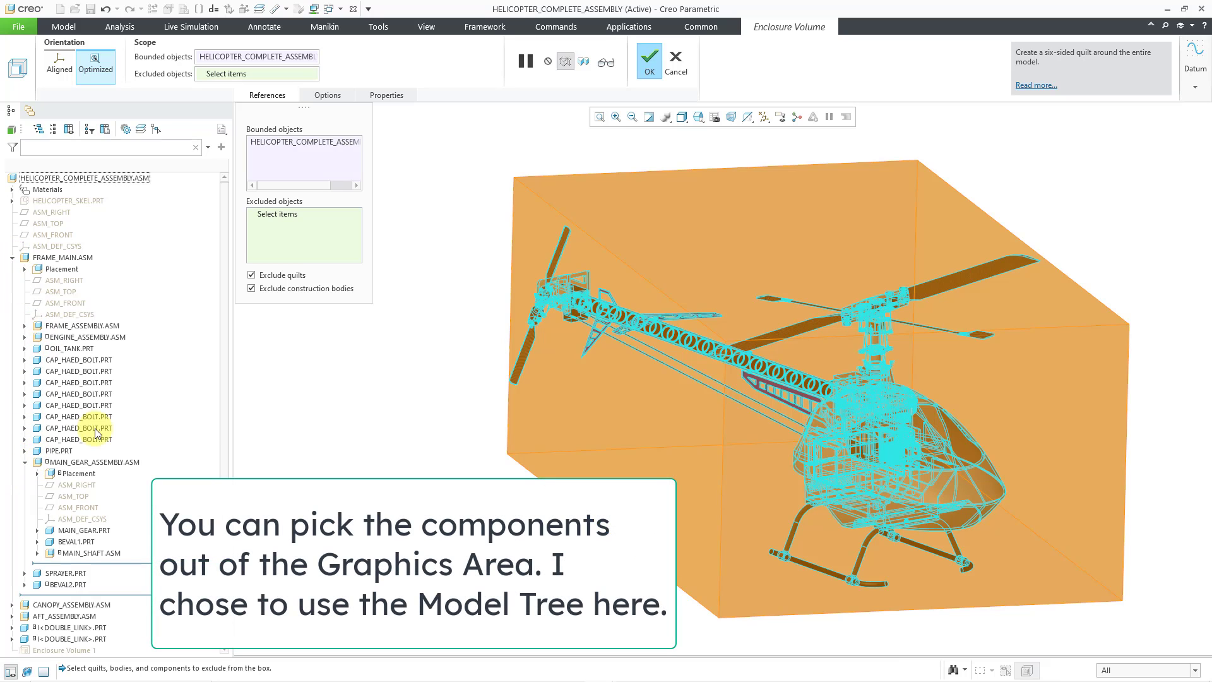
pyautogui.click(37, 553)
pyautogui.scroll(-8, 103, 386)
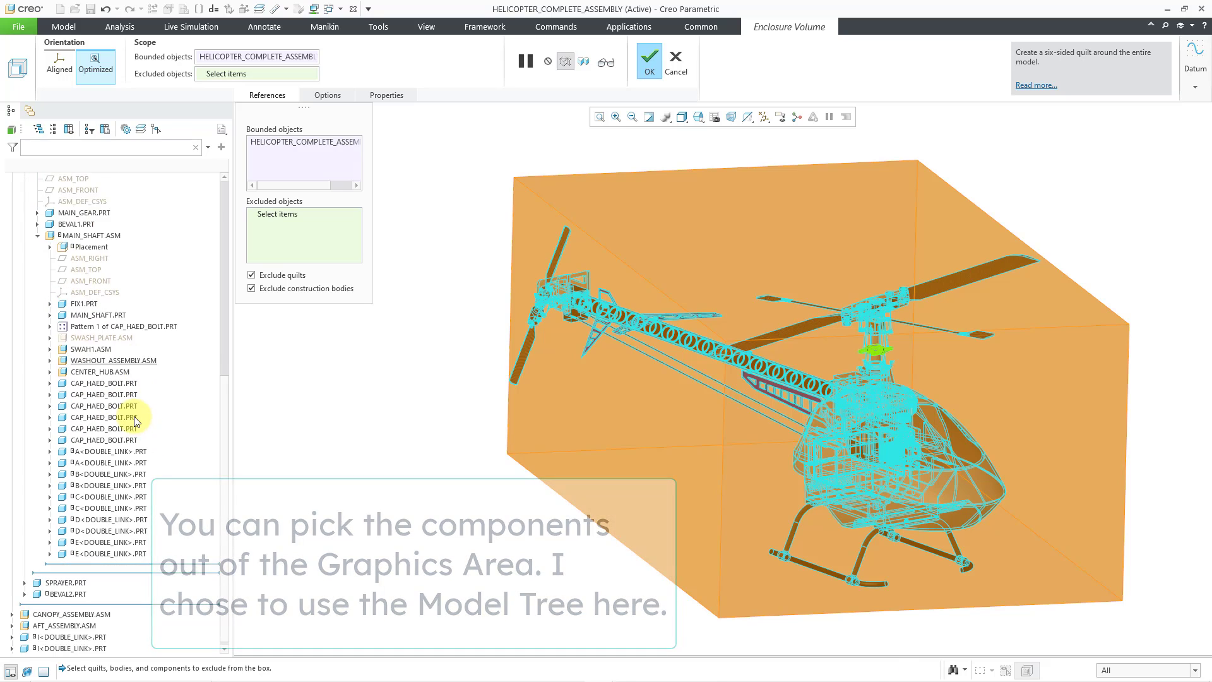
pyautogui.scroll(-3, 108, 391)
pyautogui.click(49, 340)
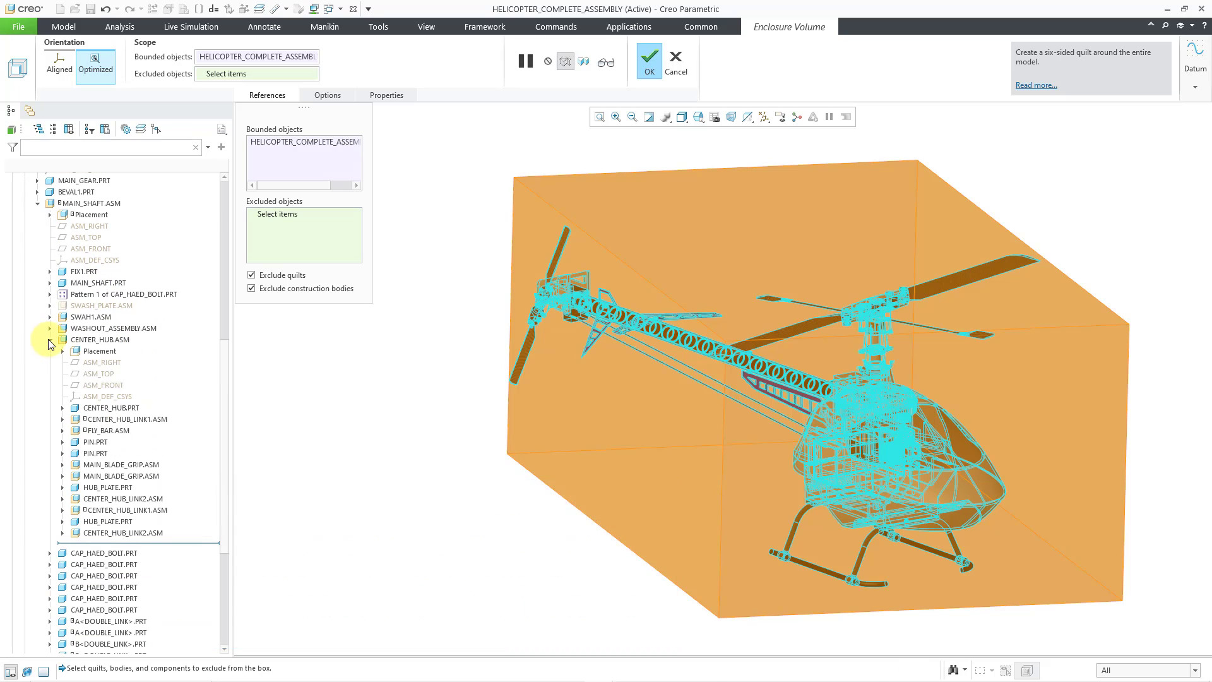
pyautogui.click(137, 467)
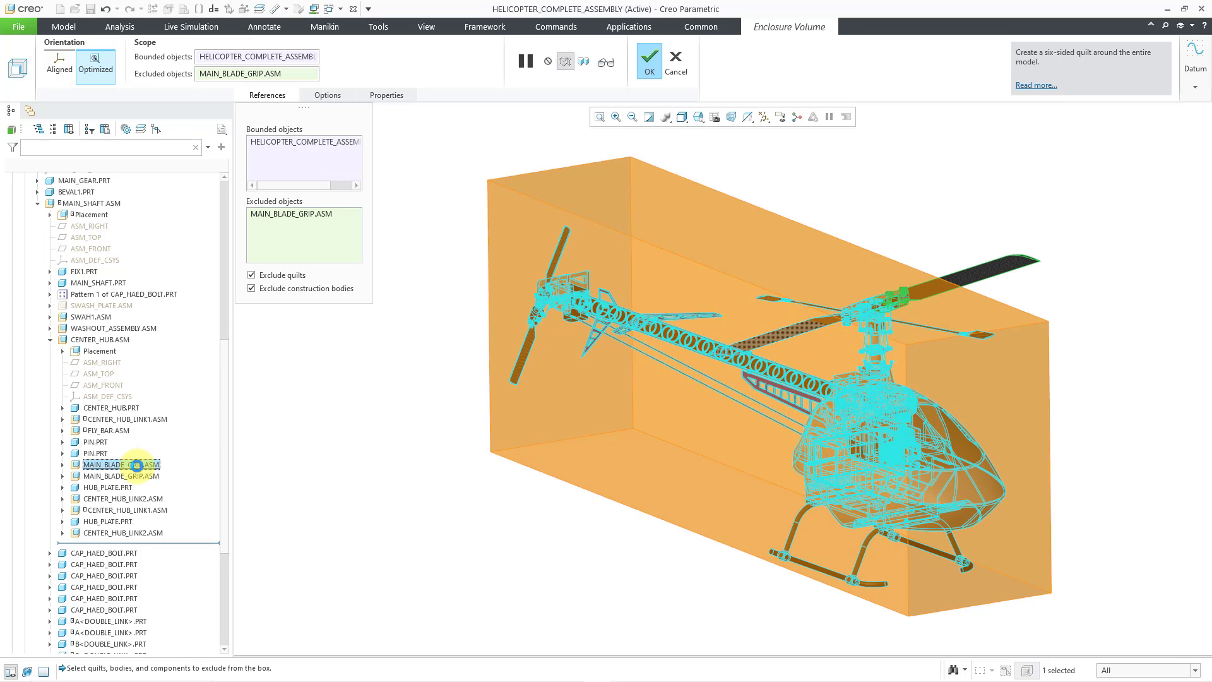
pyautogui.keyDown('ctrl'); pyautogui.click(136, 475); pyautogui.keyUp('ctrl')
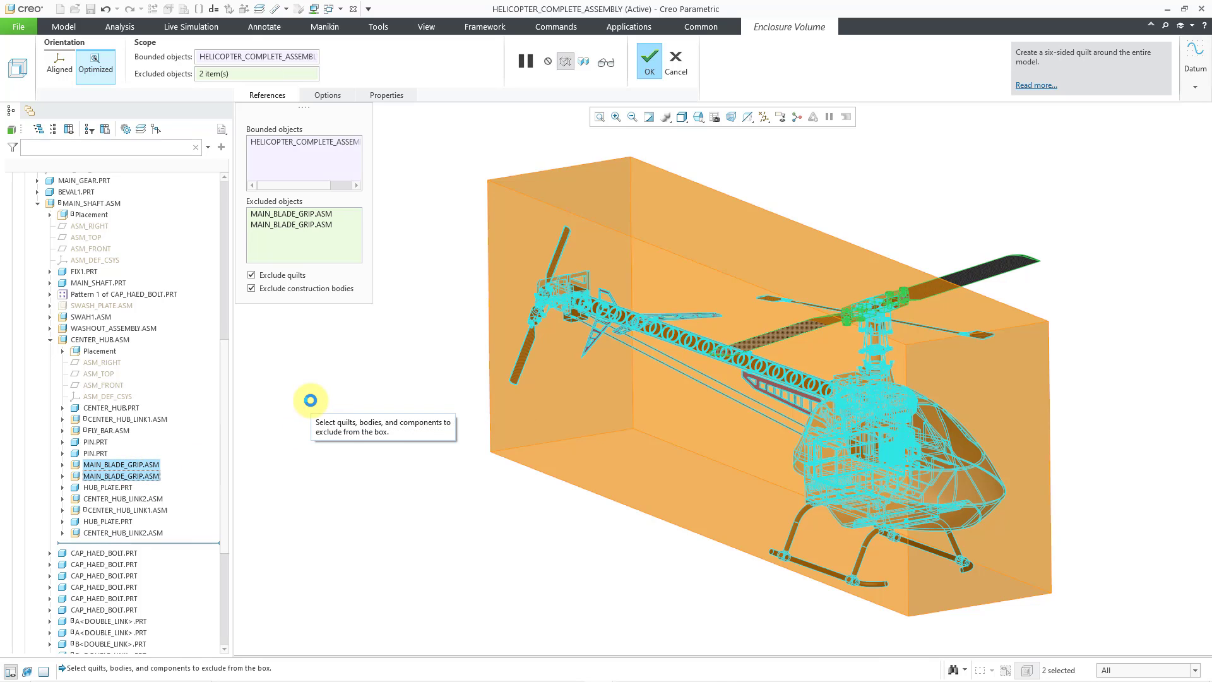
pyautogui.moveTo(465, 420)
pyautogui.mouseDown(button='middle')
pyautogui.moveTo(429, 407)
pyautogui.moveTo(453, 420)
pyautogui.moveTo(441, 421)
pyautogui.moveTo(390, 279)
pyautogui.mouseUp(button='middle')
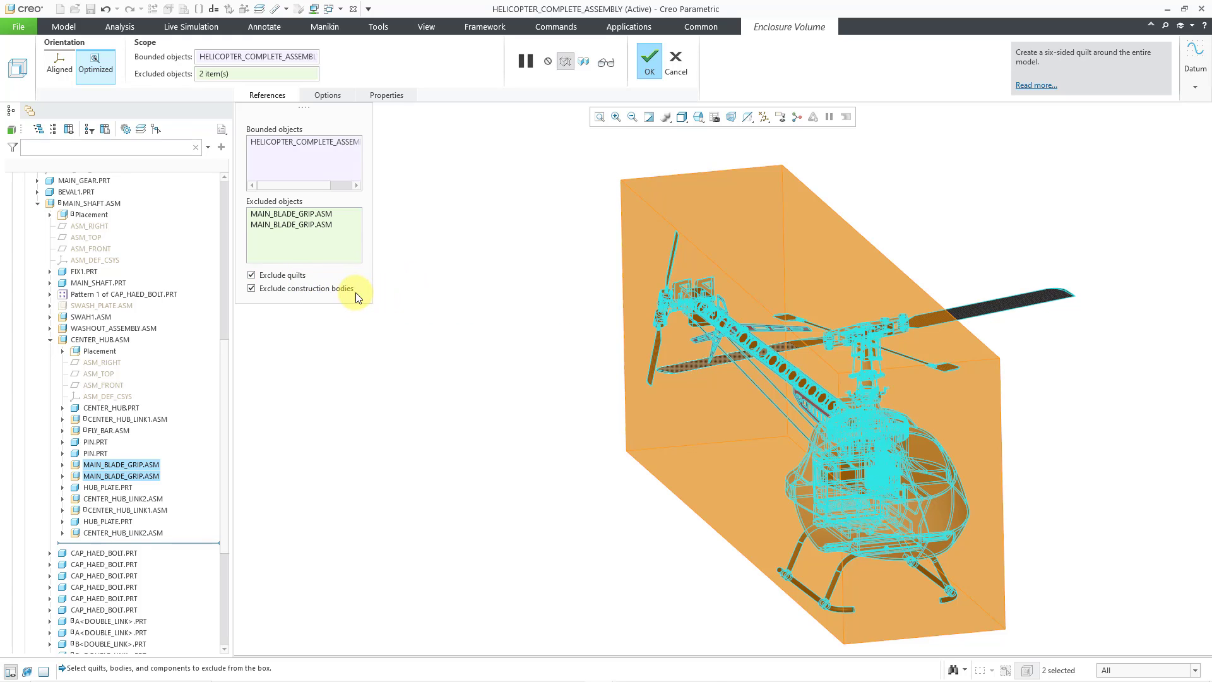
pyautogui.click(335, 96)
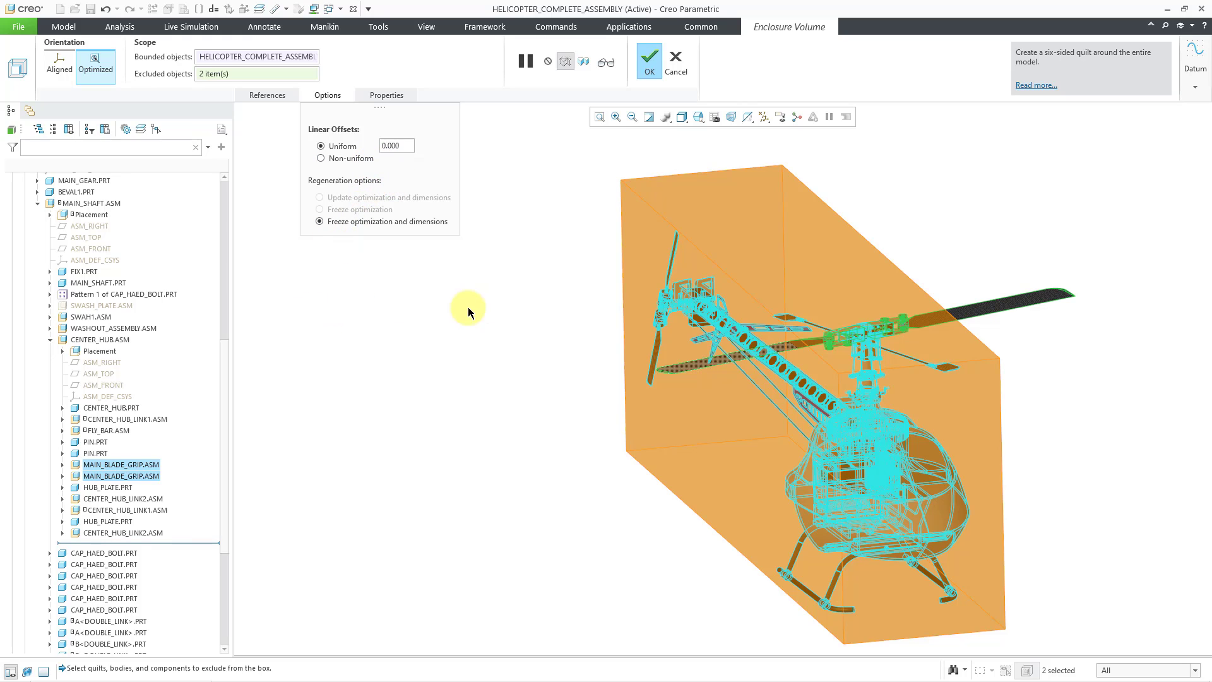
# Confirm Enclosure Volume 2, leaving both blade grips outside the helicopter's box quilt.
pyautogui.moveTo(441, 323)
pyautogui.mouseDown(button='middle')
pyautogui.moveTo(465, 293)
pyautogui.moveTo(460, 312)
pyautogui.mouseUp(button='middle')
pyautogui.click(651, 66)
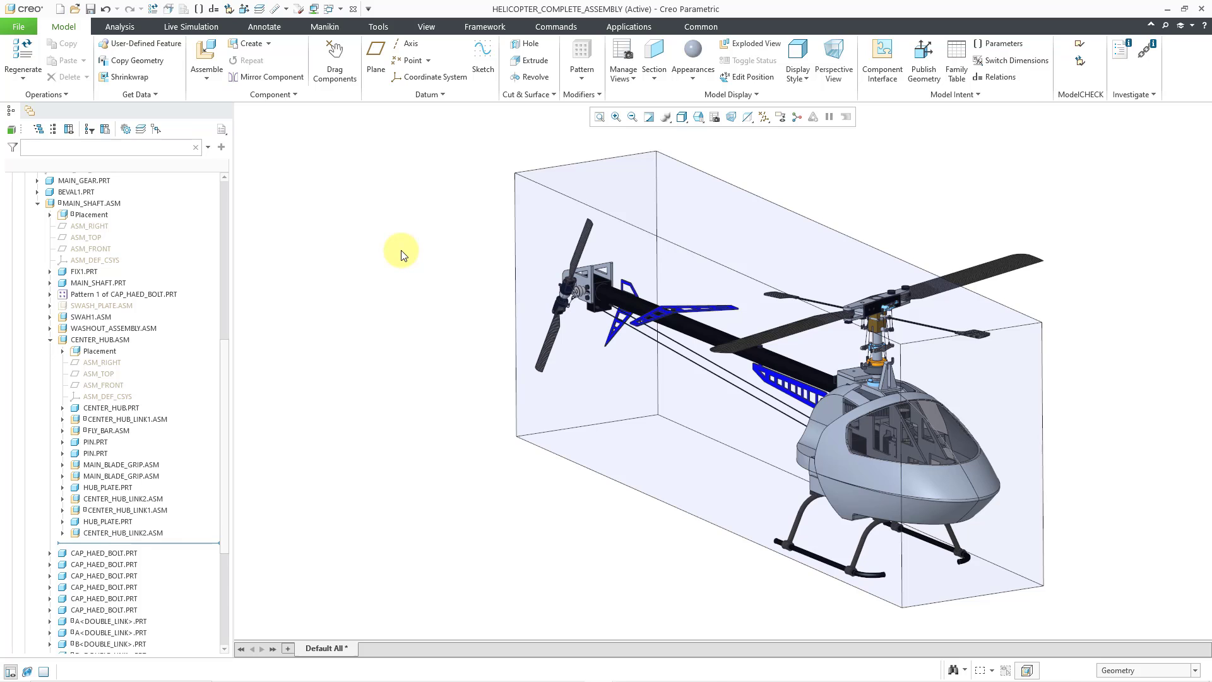
pyautogui.click(329, 9)
# Activate the CANOPY1.PRT window and show the Surfaces feature list.
pyautogui.click(370, 37)
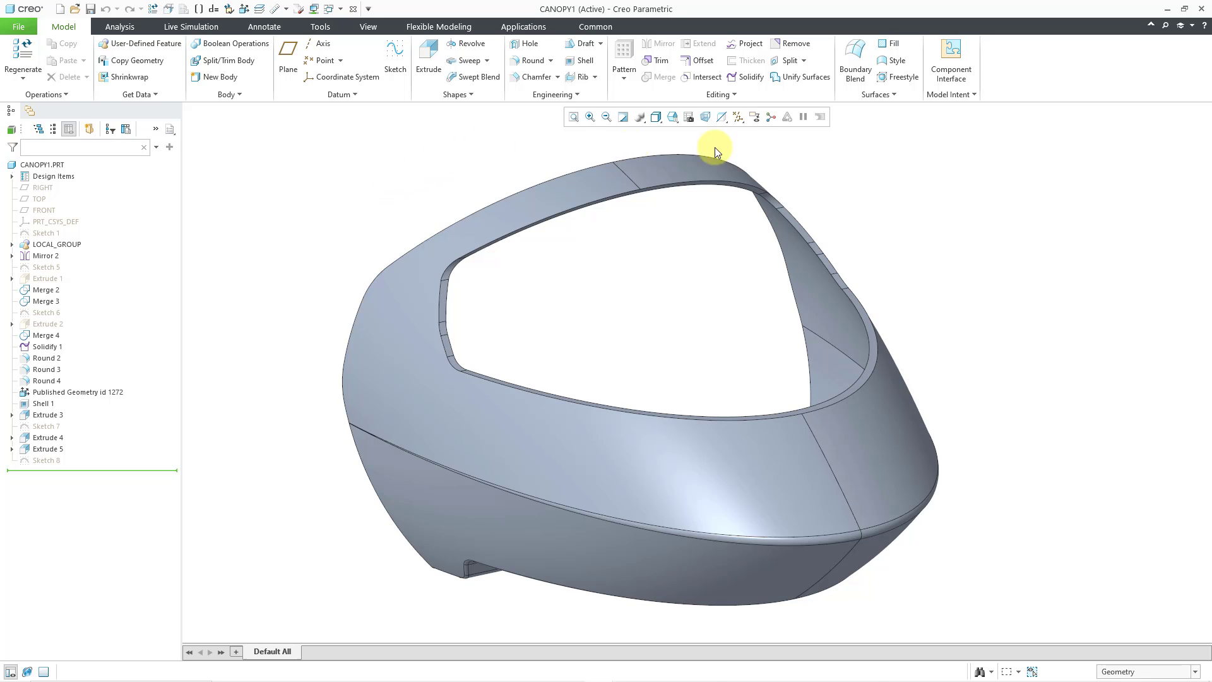
pyautogui.click(889, 94)
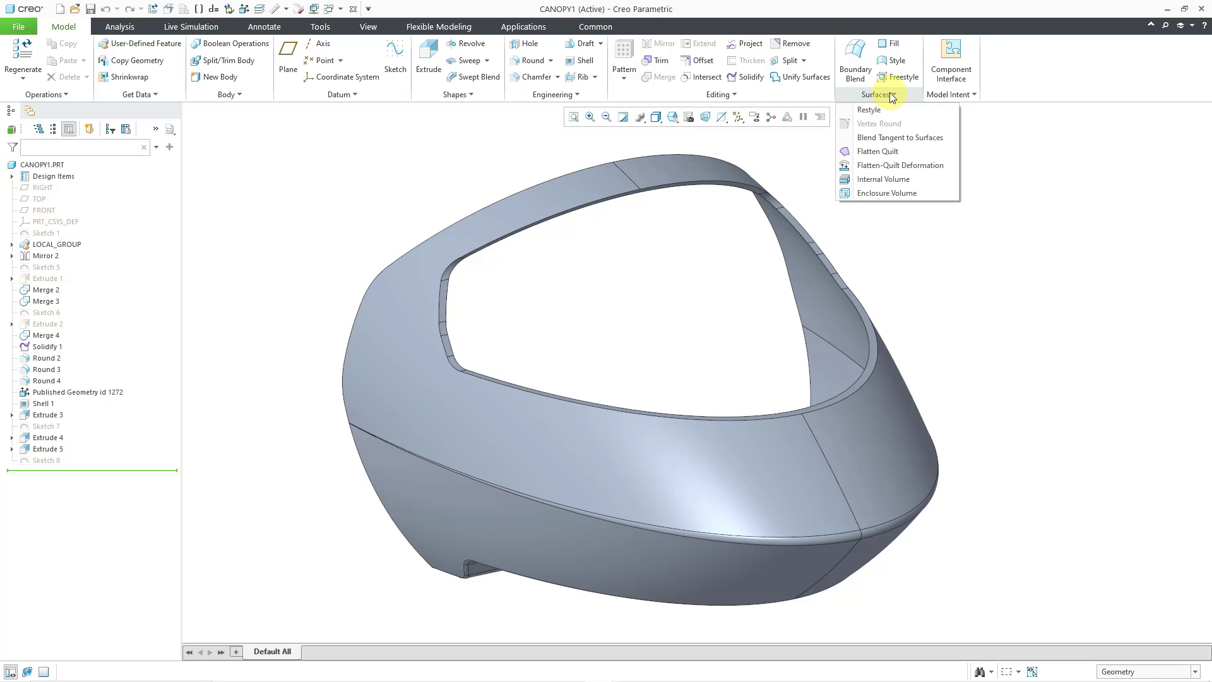
# Start an enclosure volume around CANOPY1.PRT aligned to PRT_CSYS_DEF, reviewing its Options and References.
pyautogui.click(918, 195)
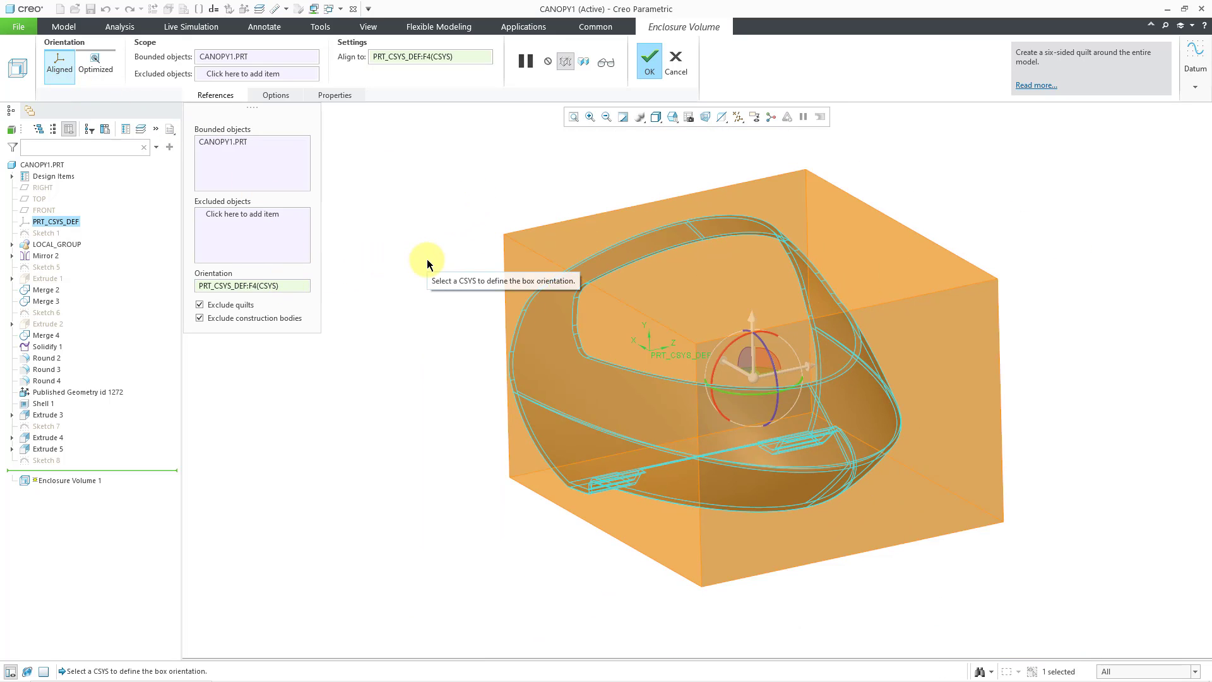
pyautogui.moveTo(433, 259)
pyautogui.mouseDown(button='middle')
pyautogui.moveTo(466, 248)
pyautogui.moveTo(433, 257)
pyautogui.moveTo(442, 252)
pyautogui.mouseUp(button='middle')
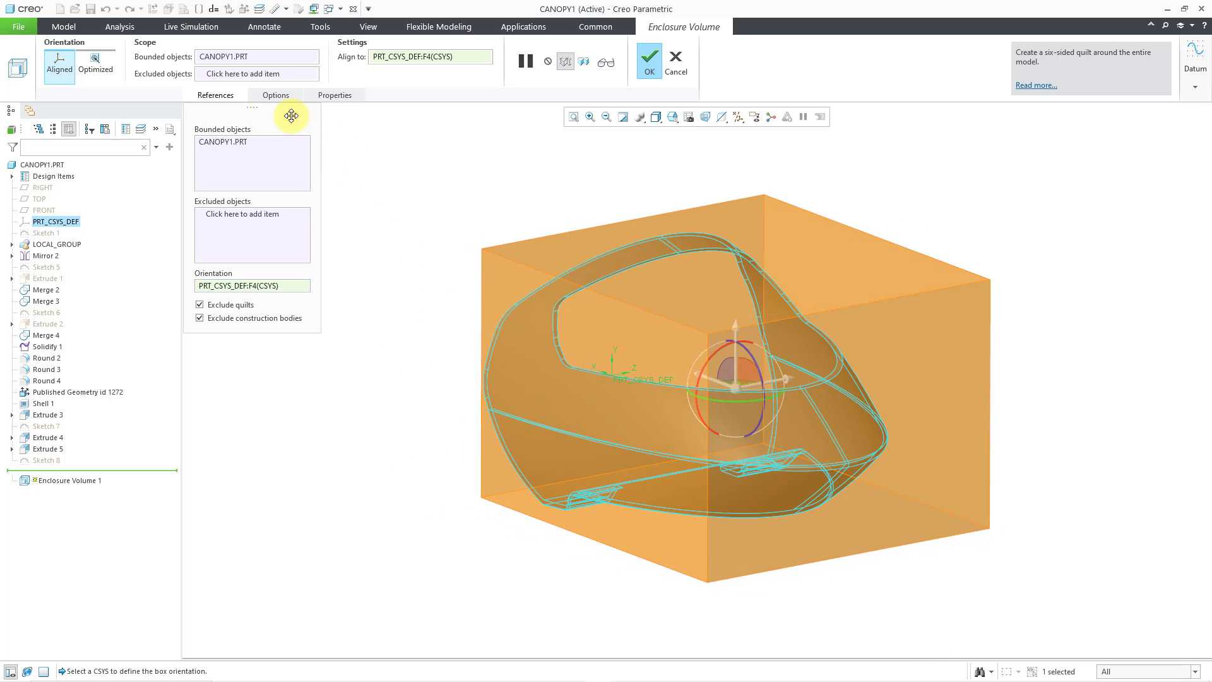
pyautogui.click(270, 99)
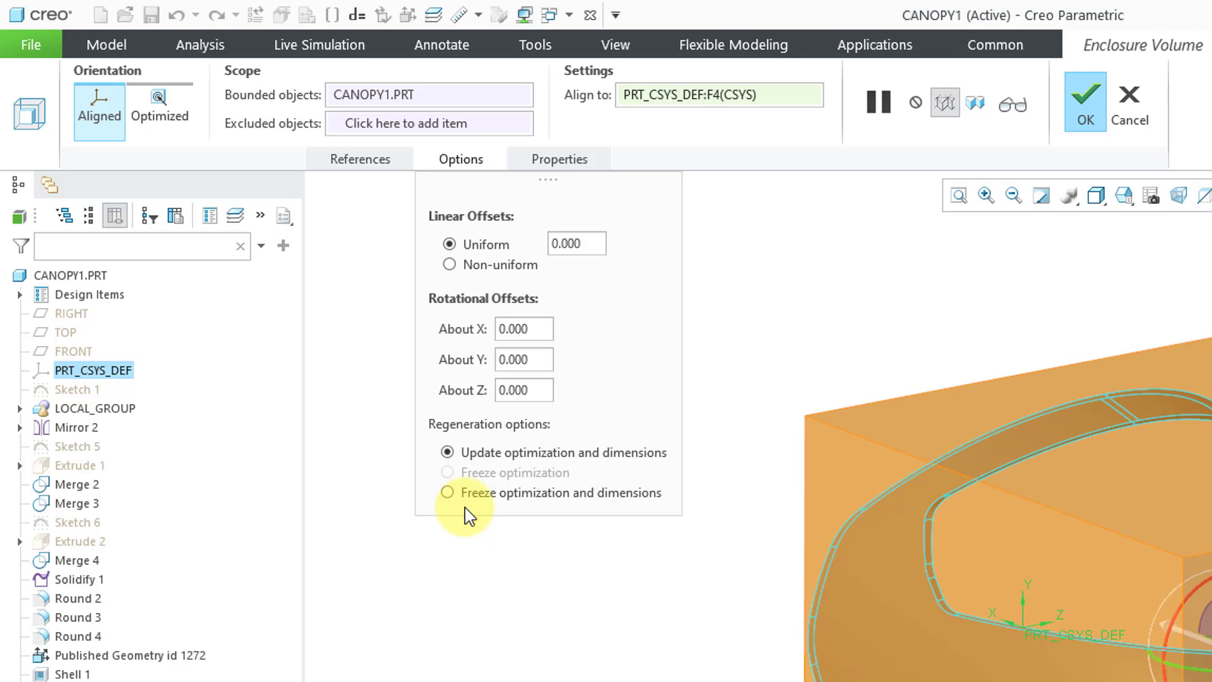
pyautogui.click(372, 166)
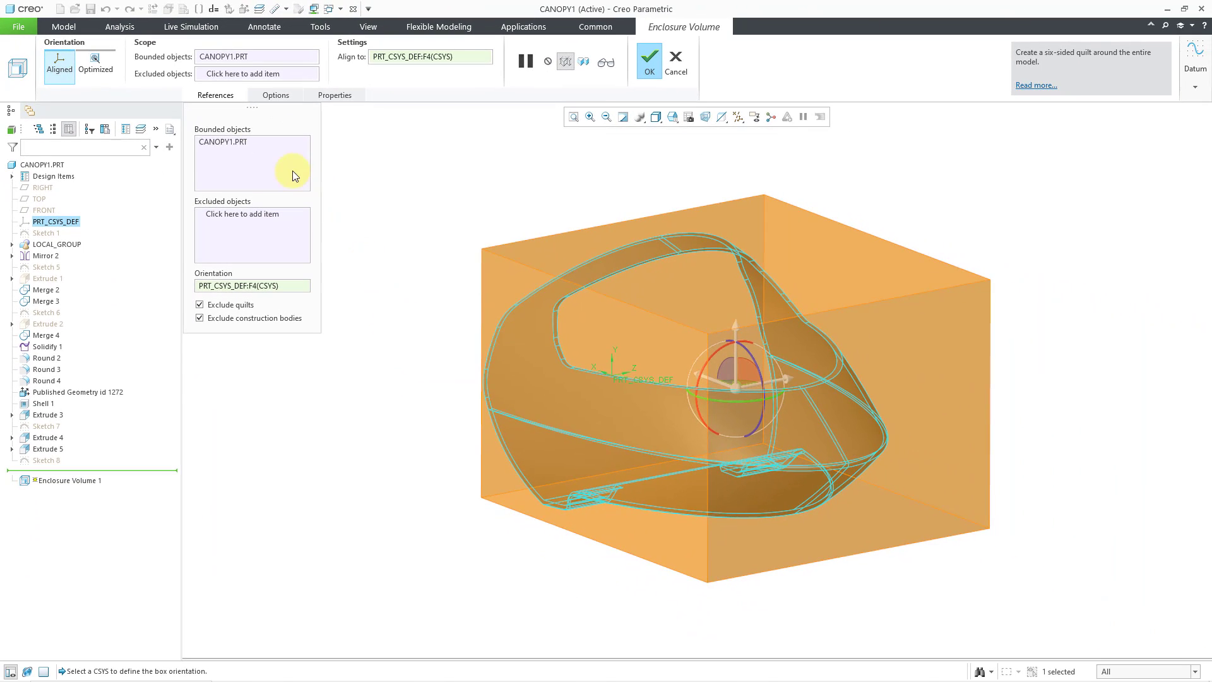
# Switch the canopy's Enclosure Volume 1 to Optimized orientation for a tilted minimal-volume box.
pyautogui.click(96, 69)
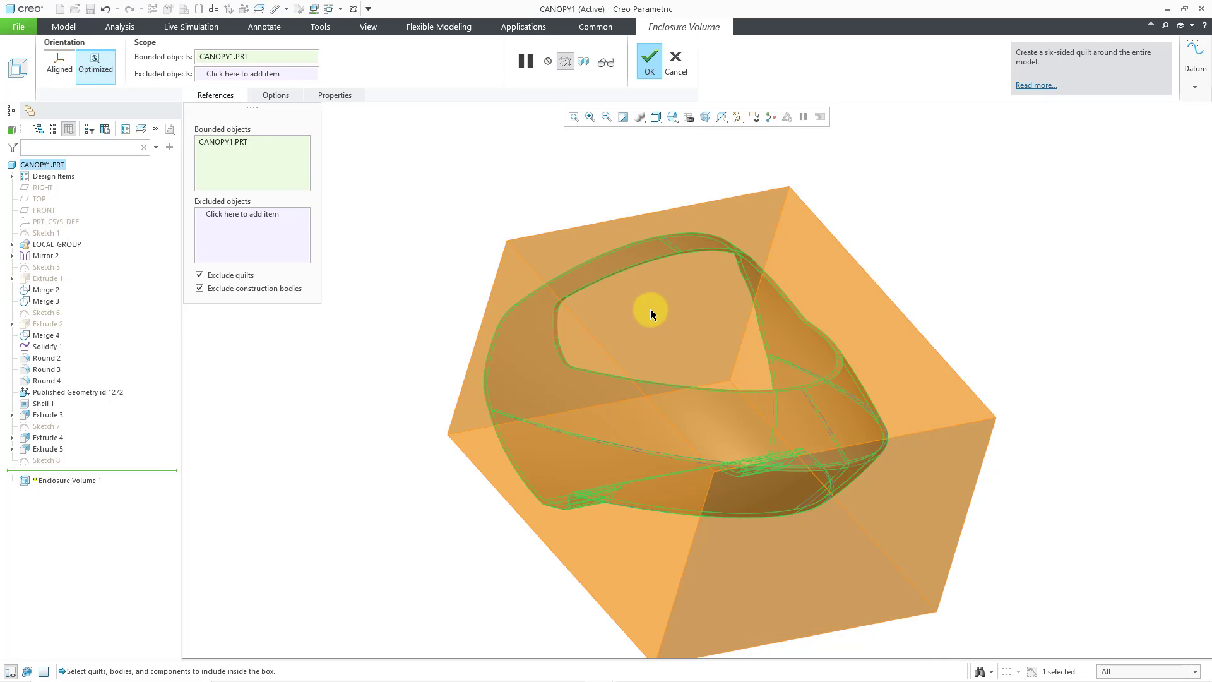
pyautogui.moveTo(652, 314); pyautogui.dragTo(693, 281, button='middle')
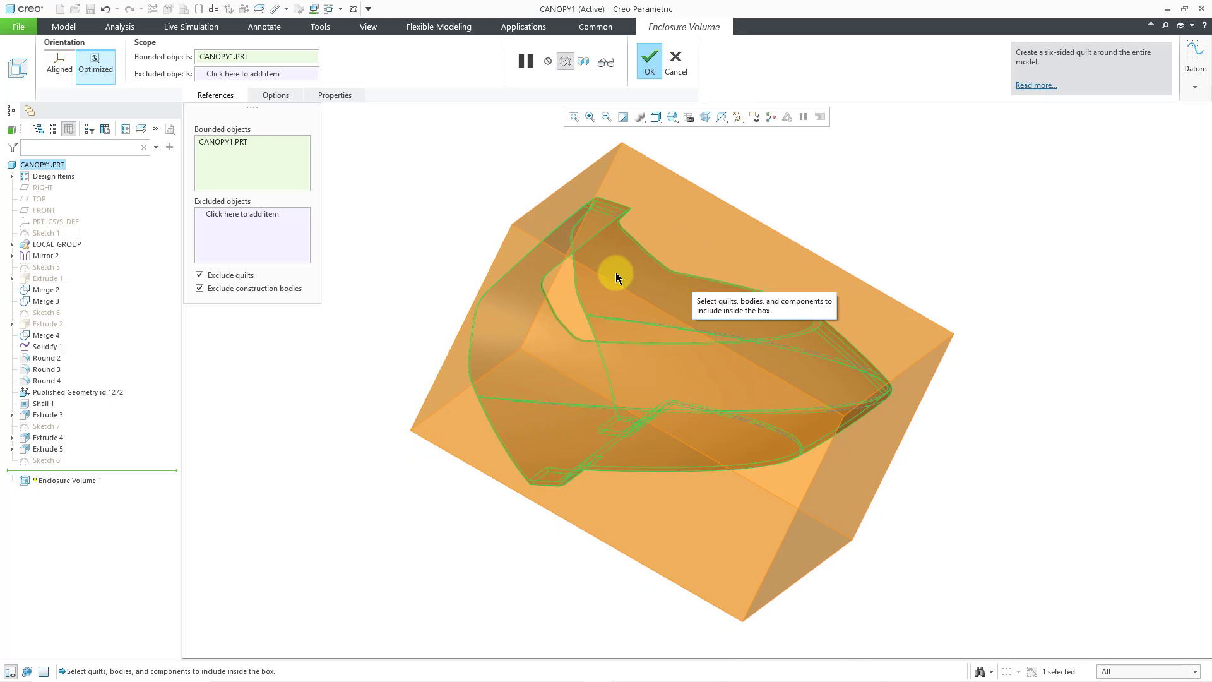